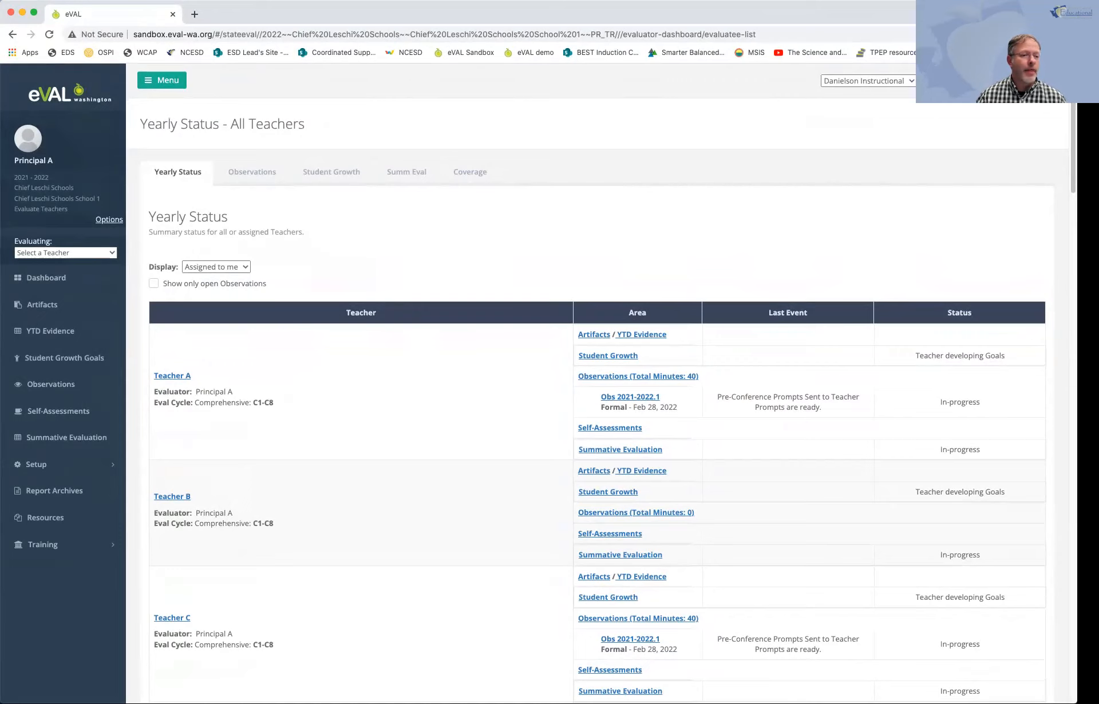
# Step: Select Teacher B as the evaluatee and start a new Formal observation from their observations page
pyautogui.click(66, 253)
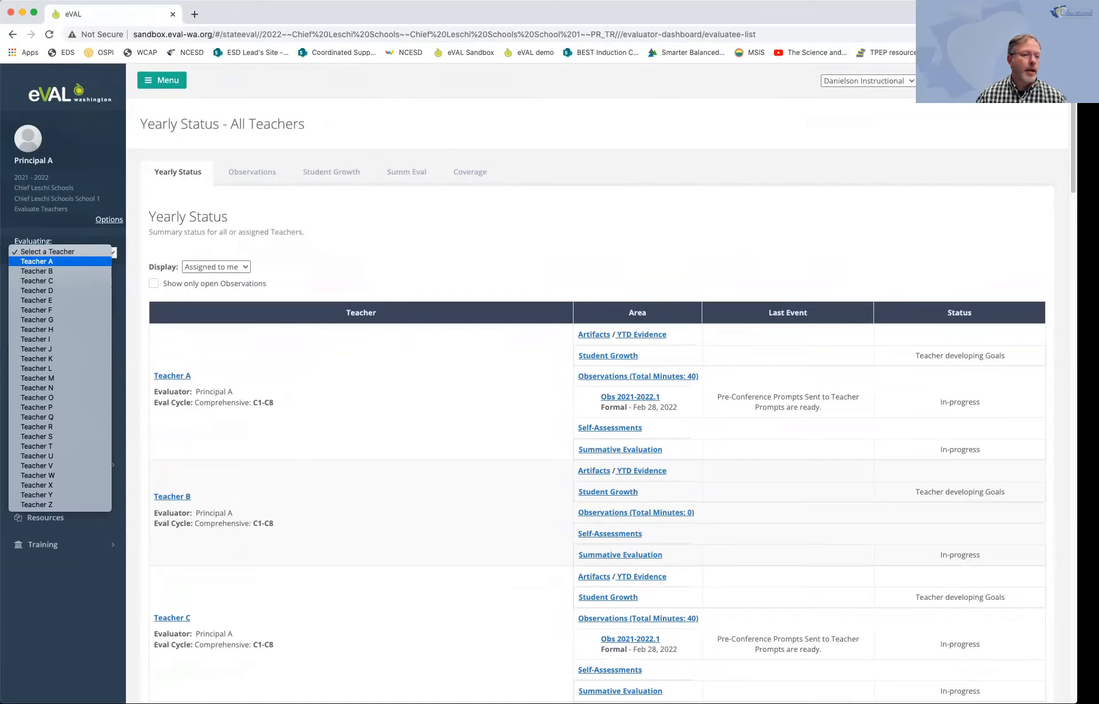
pyautogui.click(36, 271)
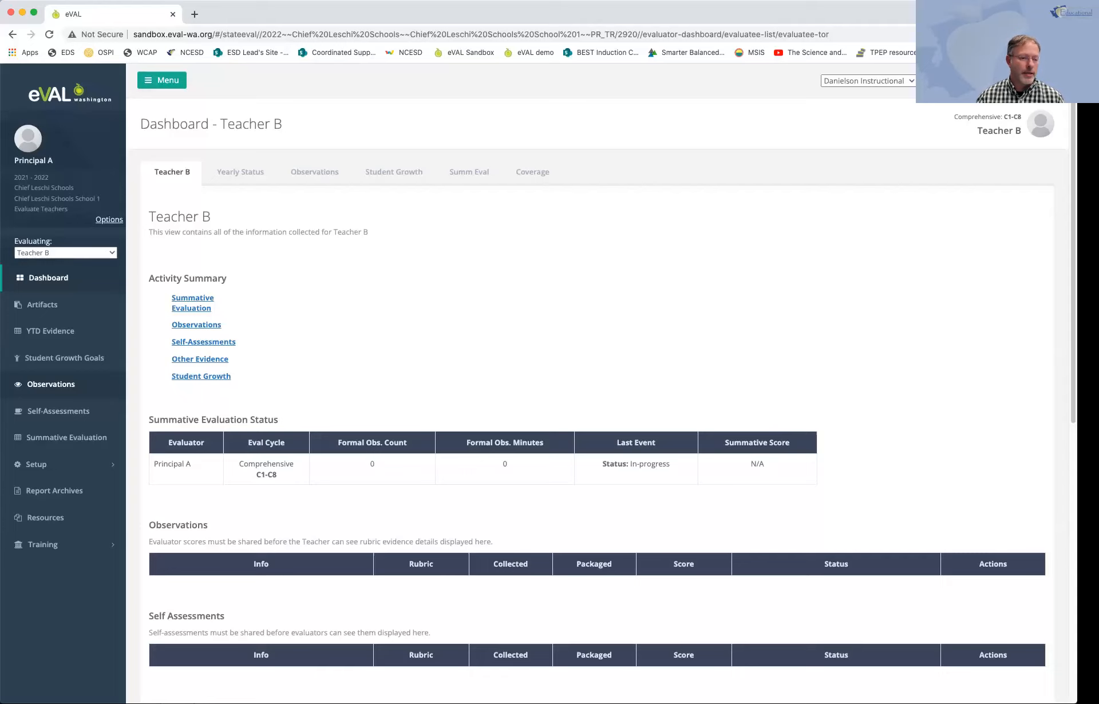
pyautogui.click(51, 384)
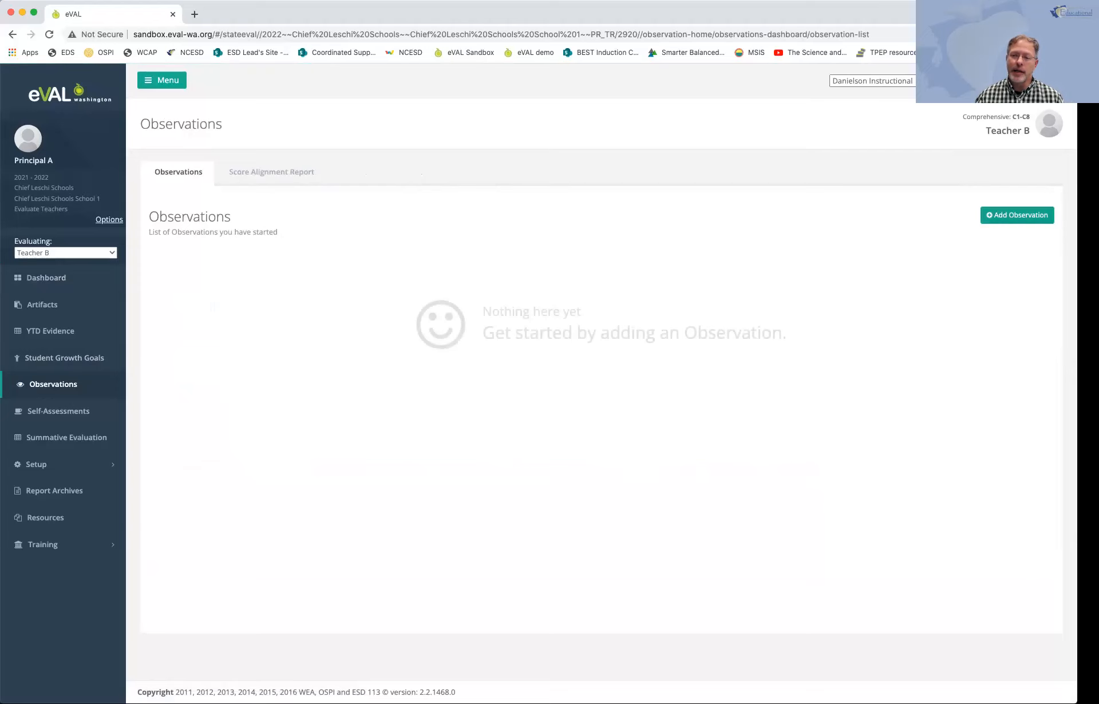
pyautogui.click(1018, 215)
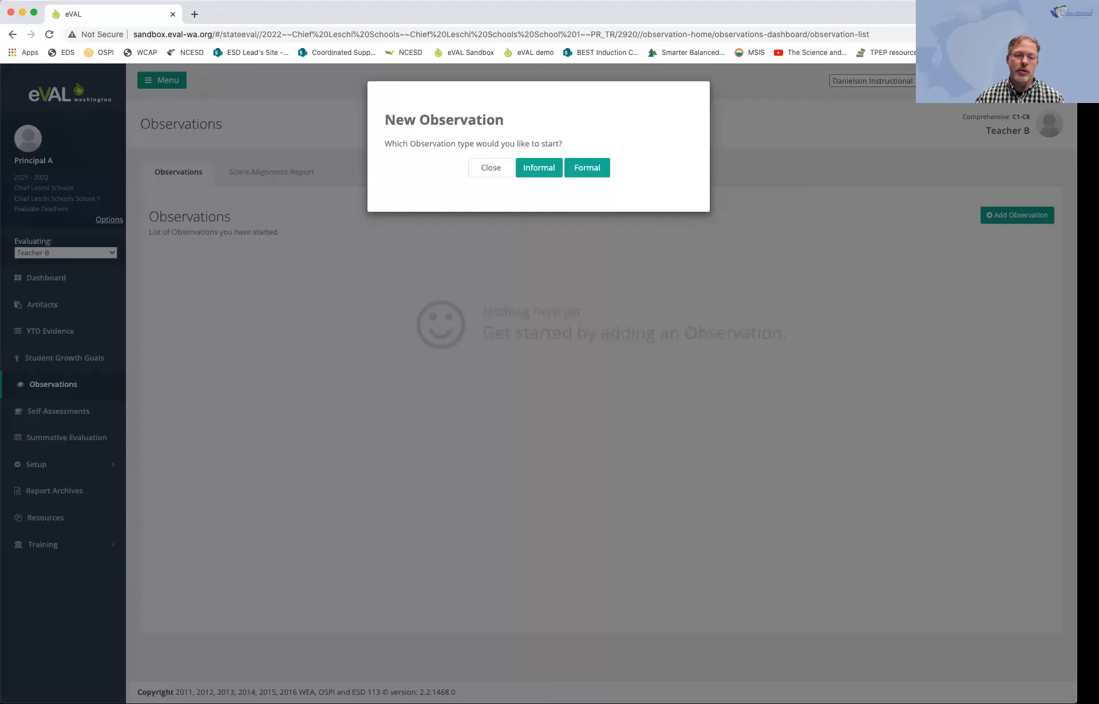
pyautogui.click(588, 168)
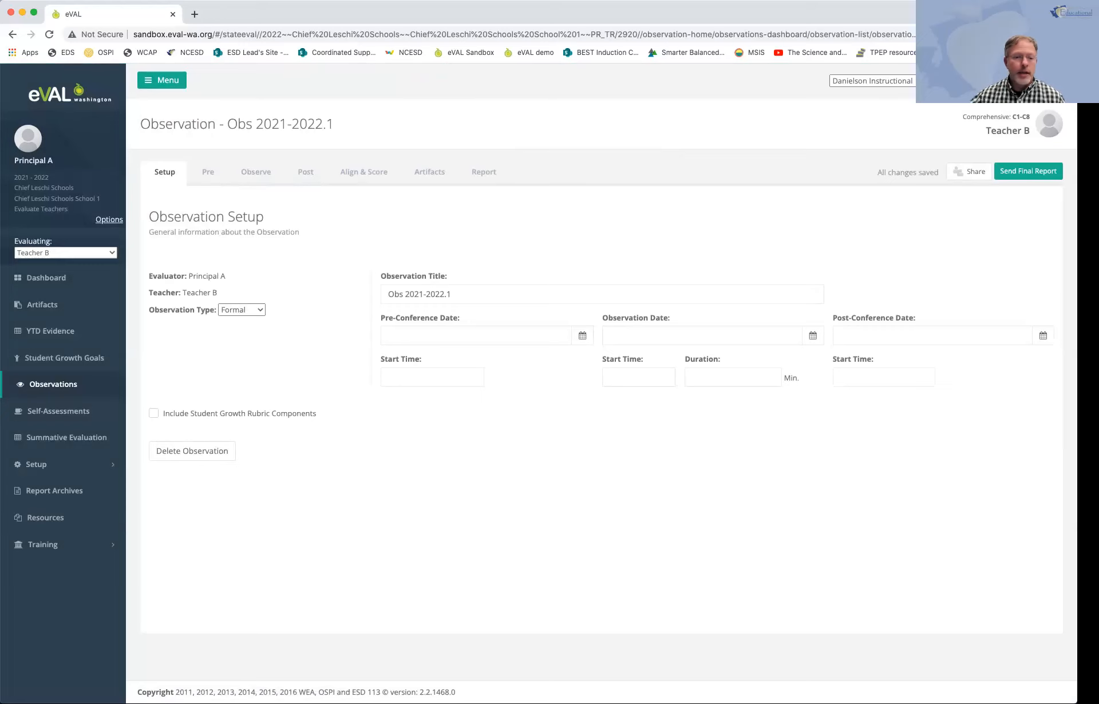
# Step: Set the observation title to Teacher B - Feb. 28th
pyautogui.press('super+equal')
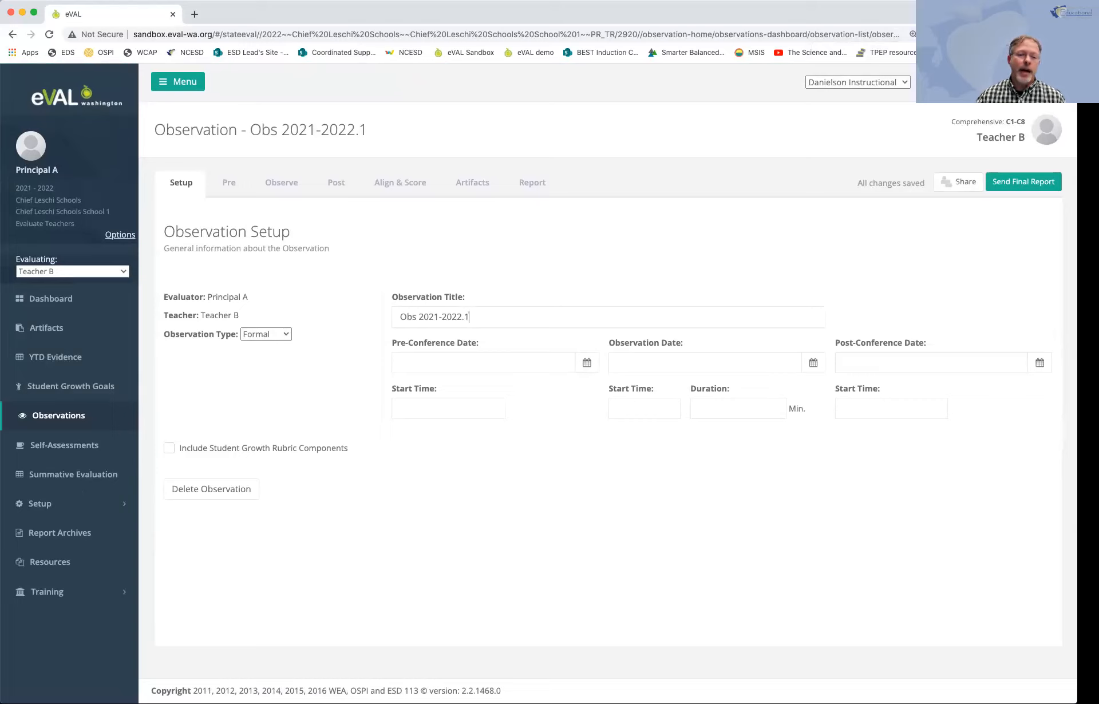
pyautogui.press('super+a')
pyautogui.write('Tec')
pyautogui.press('BackSpace')
pyautogui.write('a')
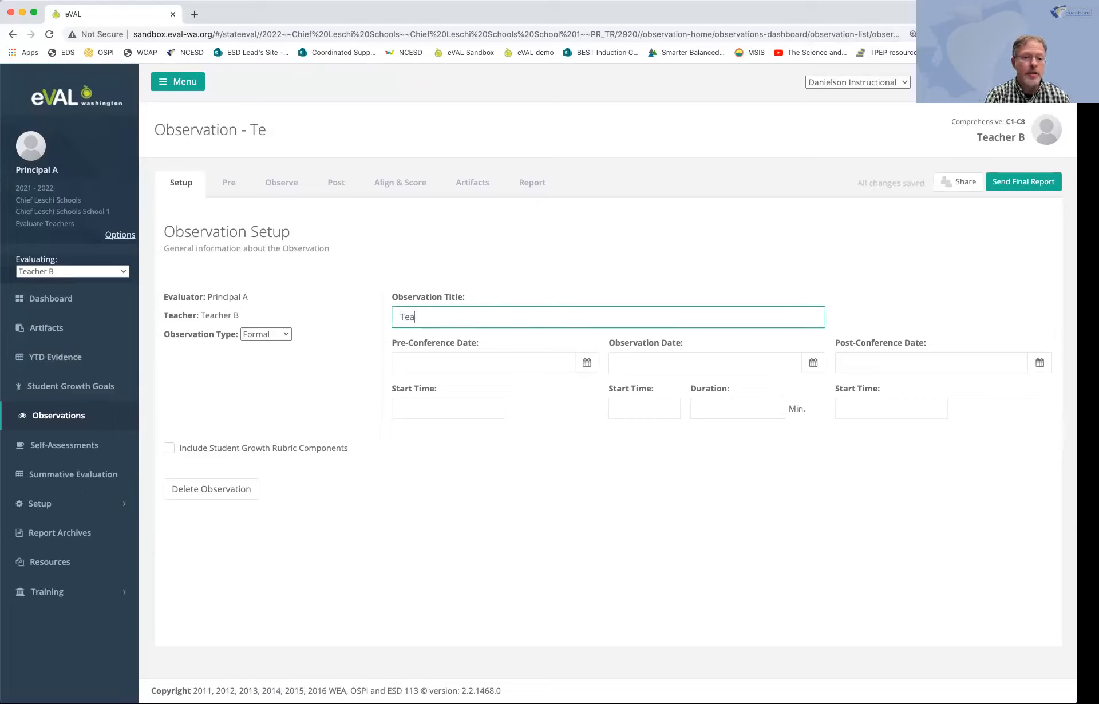
pyautogui.write('cher B')
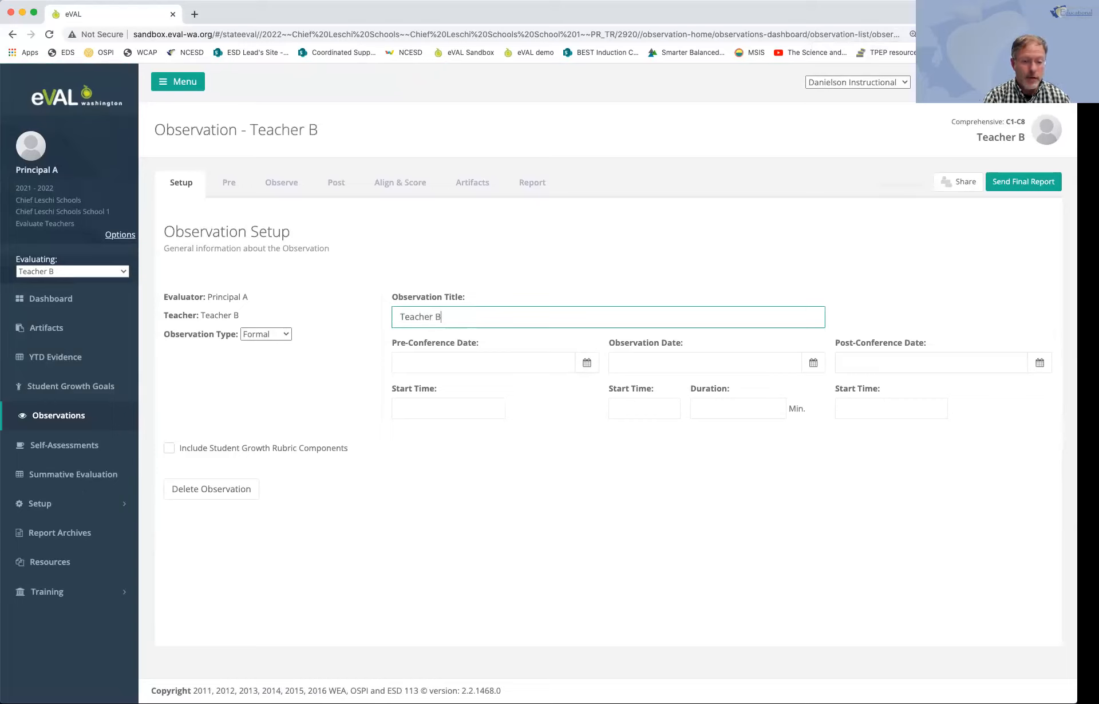
pyautogui.write(' - ')
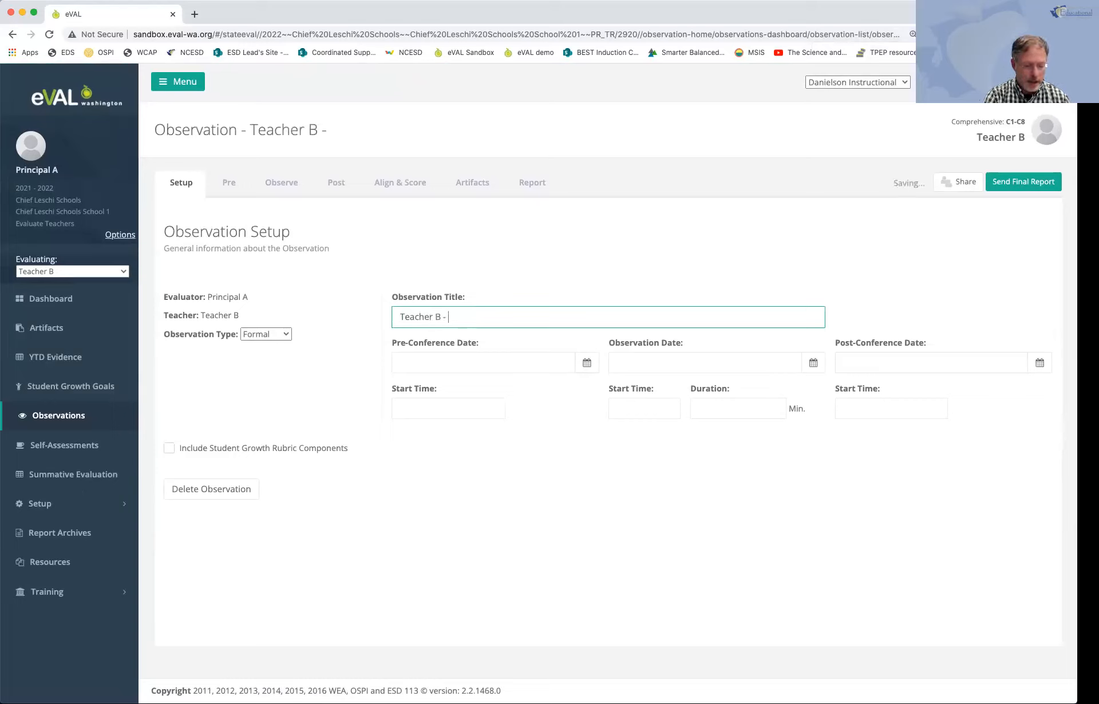
pyautogui.write('Feb.')
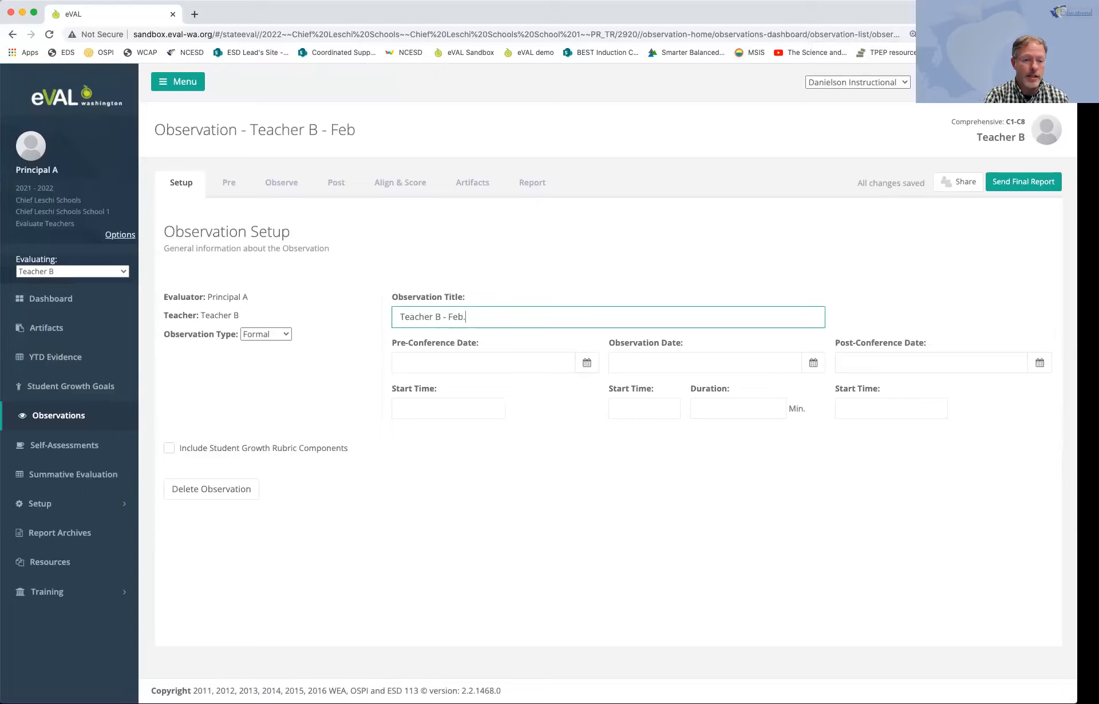
pyautogui.write(' 28th')
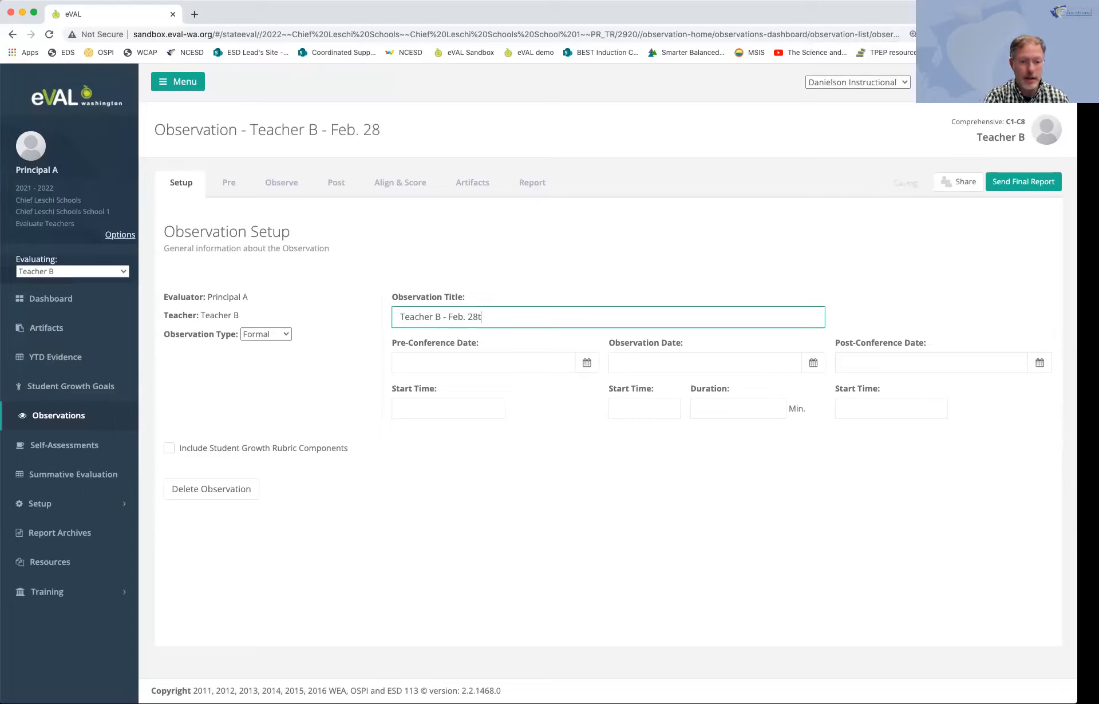
# Step: Set the pre-conference date to 2022-02-28 with a start time of 02:45 PM
pyautogui.click(587, 363)
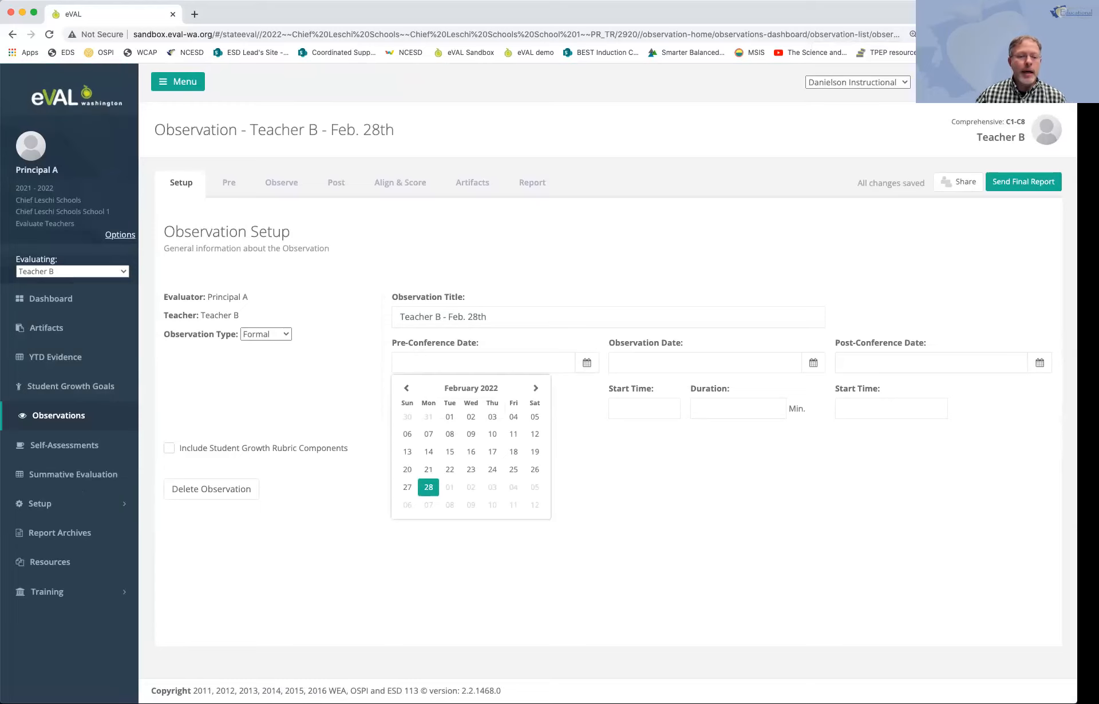
pyautogui.click(429, 487)
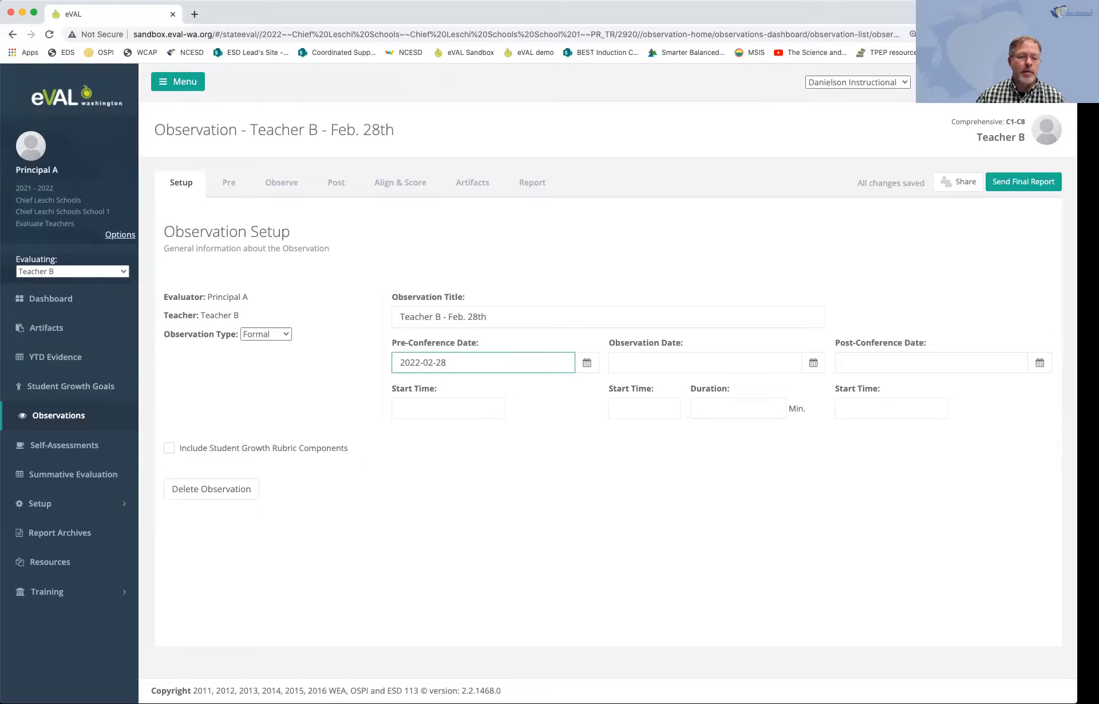
pyautogui.click(448, 409)
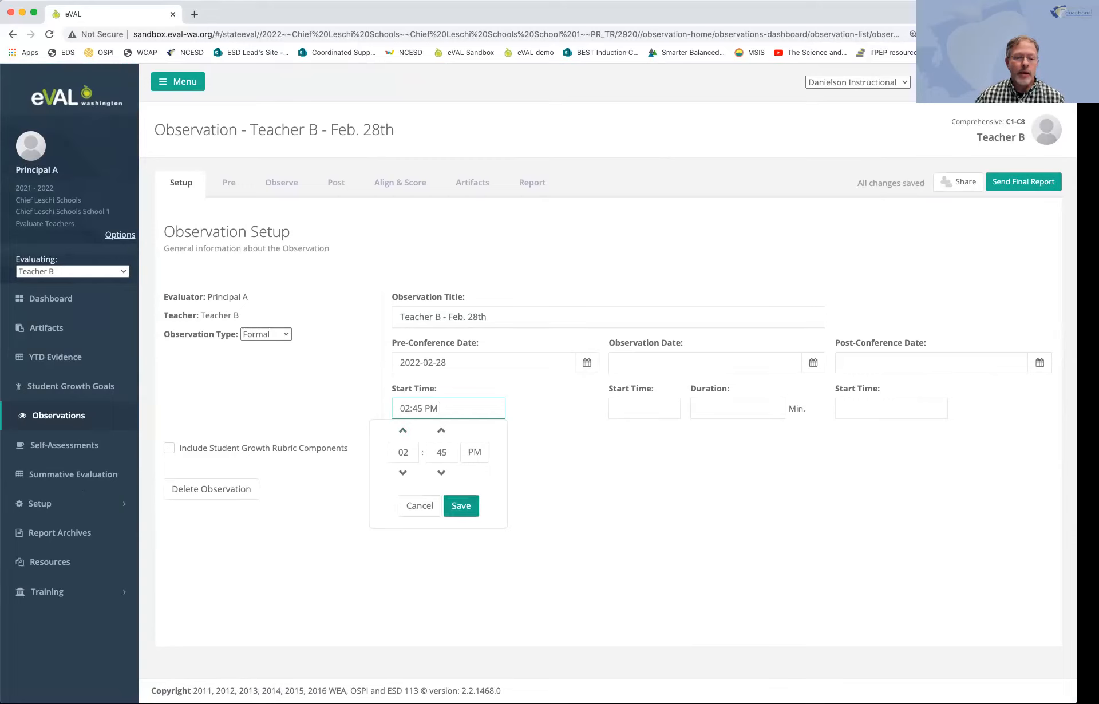
pyautogui.click(461, 506)
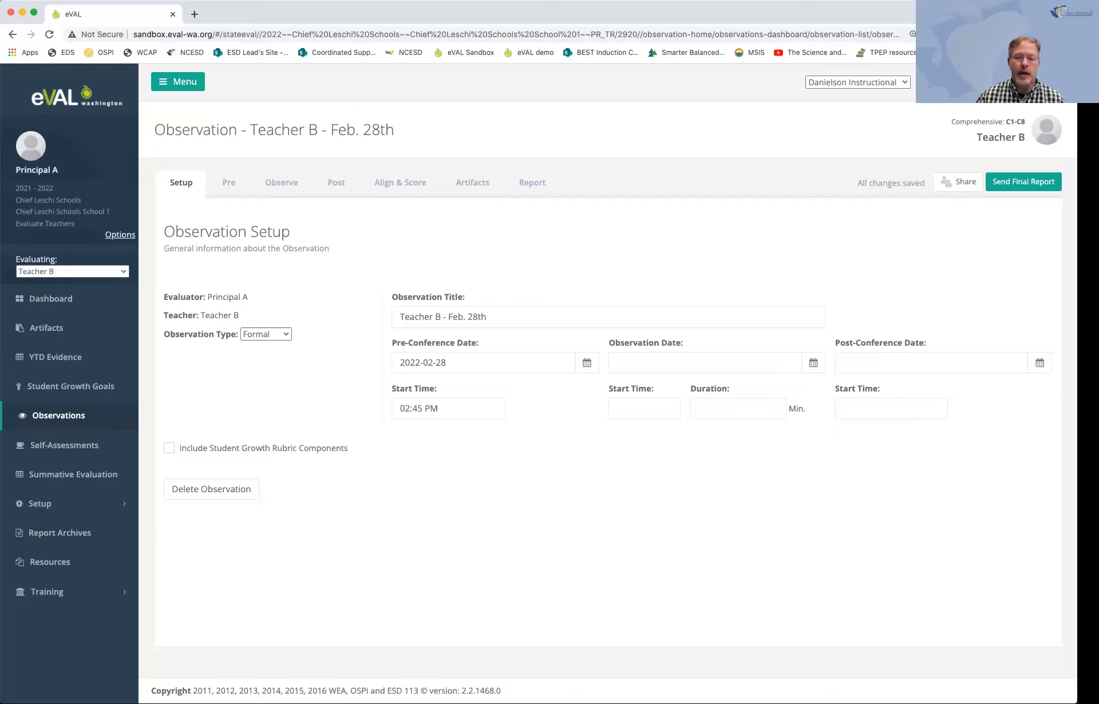
# Step: Set the observation date to 2022-03-01 with a start time of 10:45 AM
pyautogui.click(814, 363)
pyautogui.click(667, 487)
pyautogui.click(644, 409)
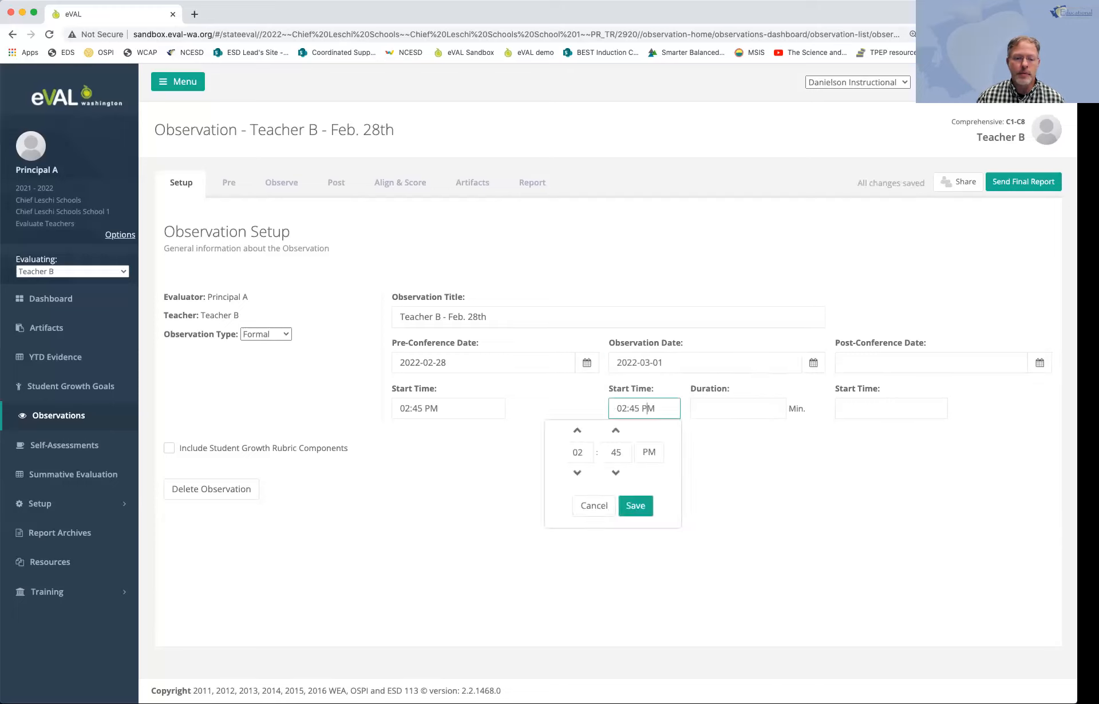
pyautogui.click(578, 473)
pyautogui.click(577, 473)
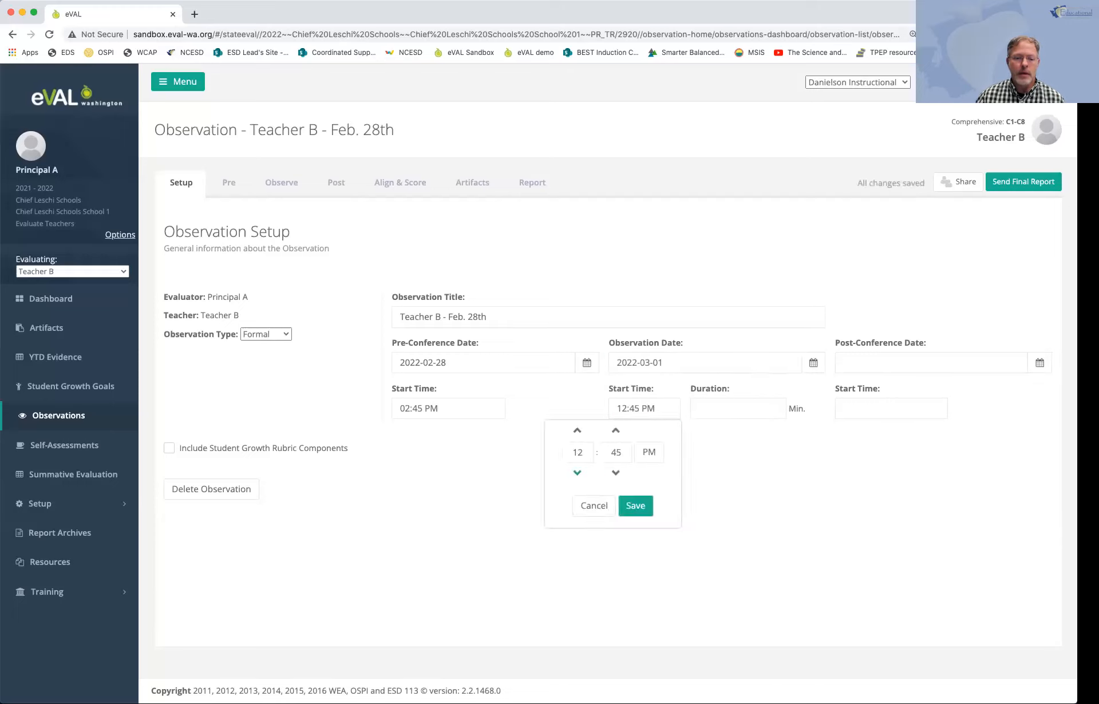
pyautogui.click(578, 473)
pyautogui.click(577, 473)
pyautogui.click(635, 506)
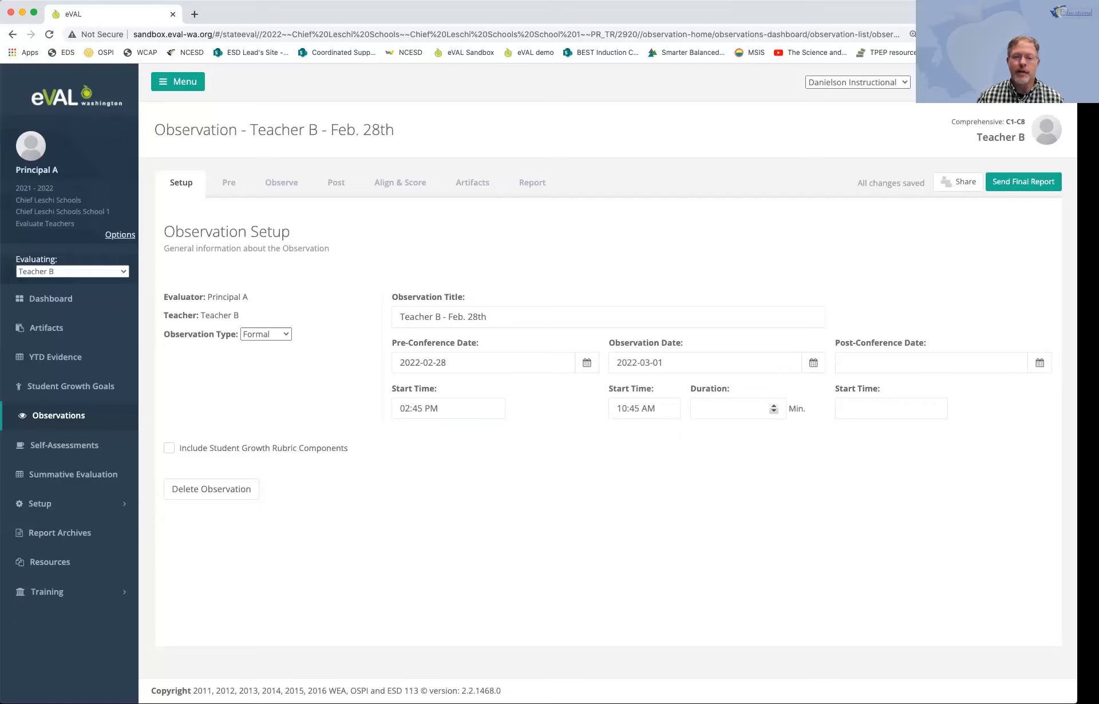
# Step: Set the observation duration to 40 minutes
pyautogui.click(733, 409)
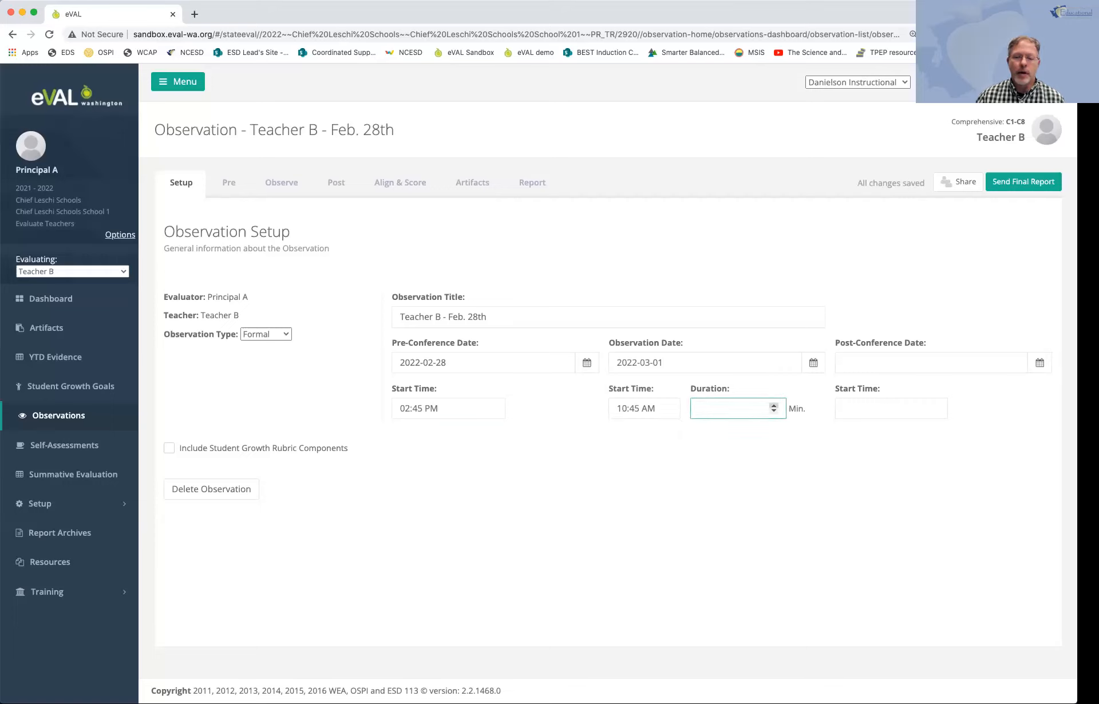
pyautogui.write('30')
pyautogui.click(774, 405)
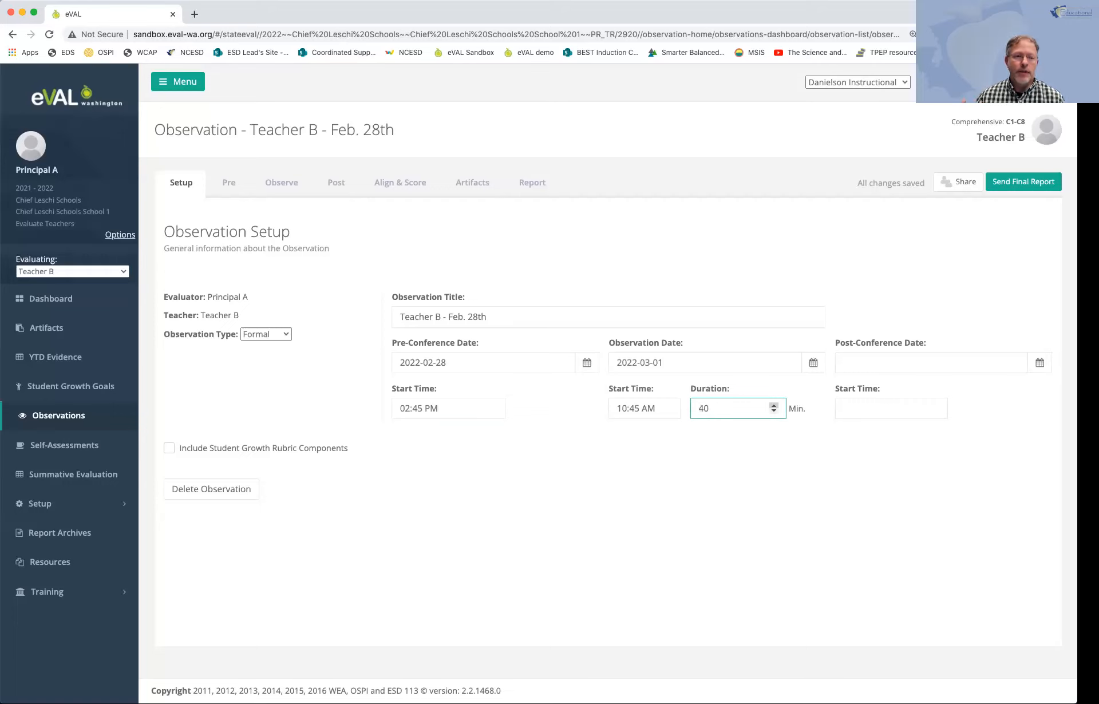
pyautogui.press('Tab')
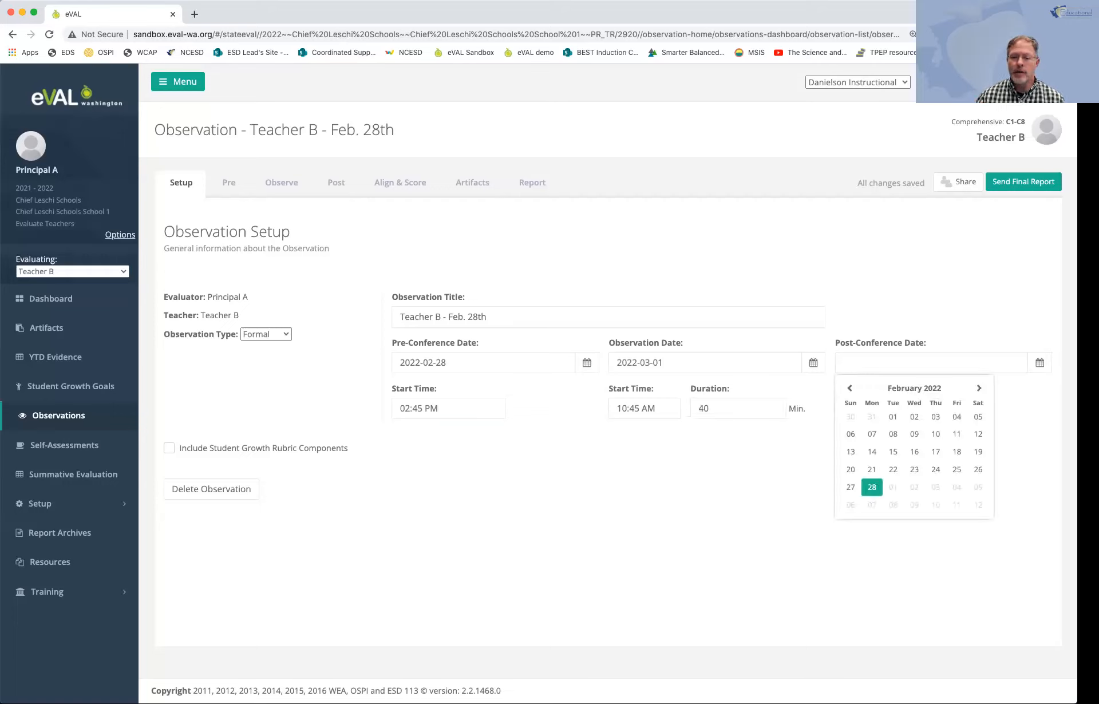
# Step: Set the post-conference date to 2022-03-01 with a start time of 02:45 PM
pyautogui.press('Right')
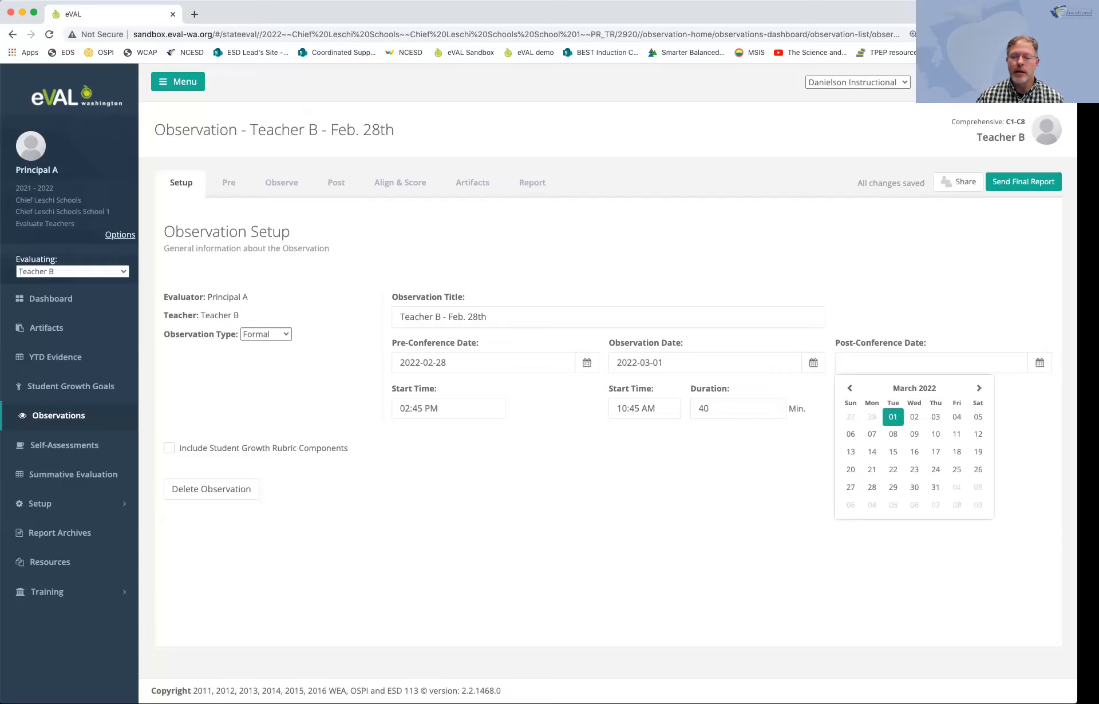
pyautogui.press('Return')
pyautogui.click(892, 408)
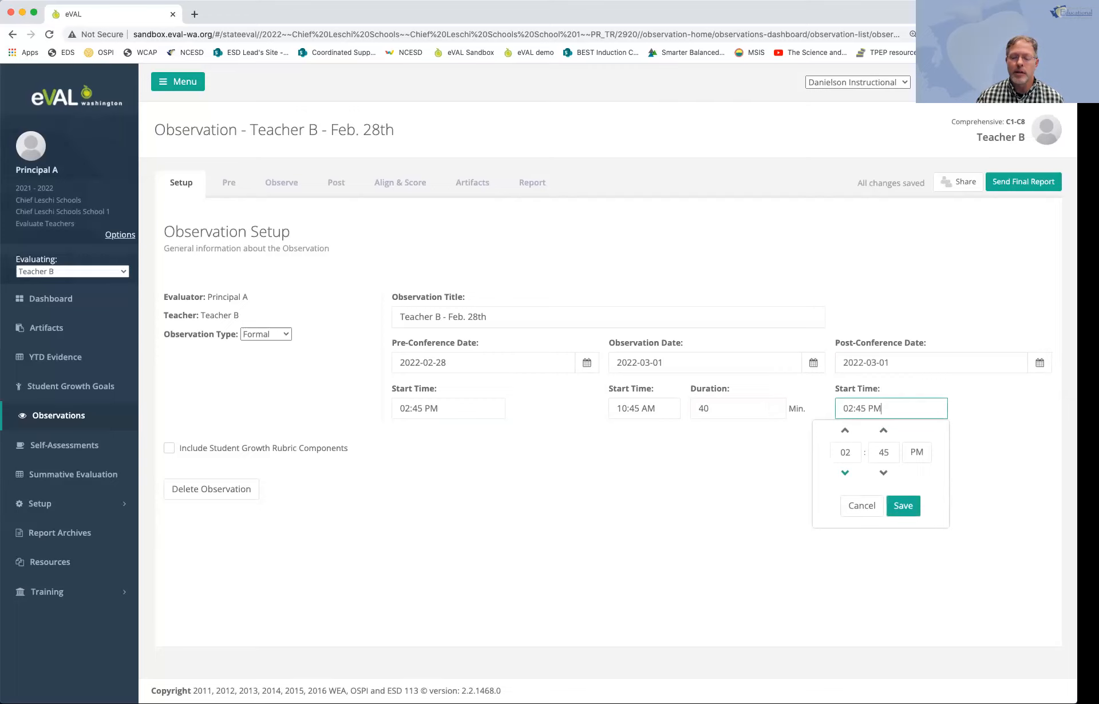
pyautogui.click(903, 506)
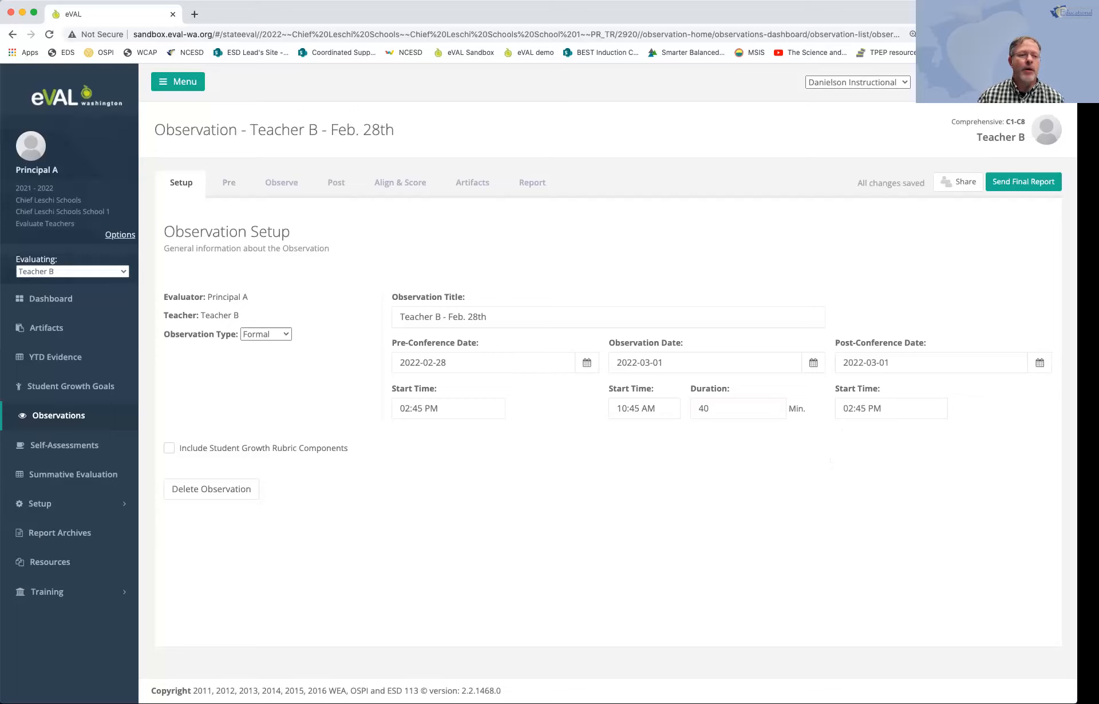
# Step: Open the pre-conference prompt setup and add the two District prompts from the prompt bank to the selected prompts
pyautogui.click(229, 183)
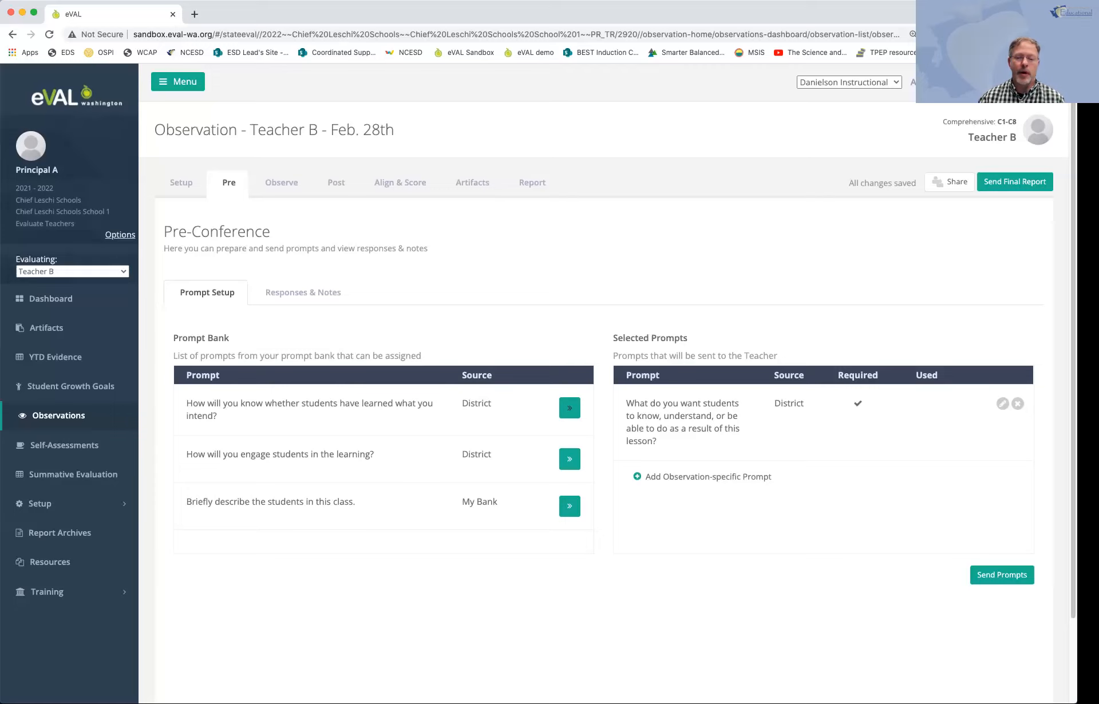
pyautogui.click(570, 407)
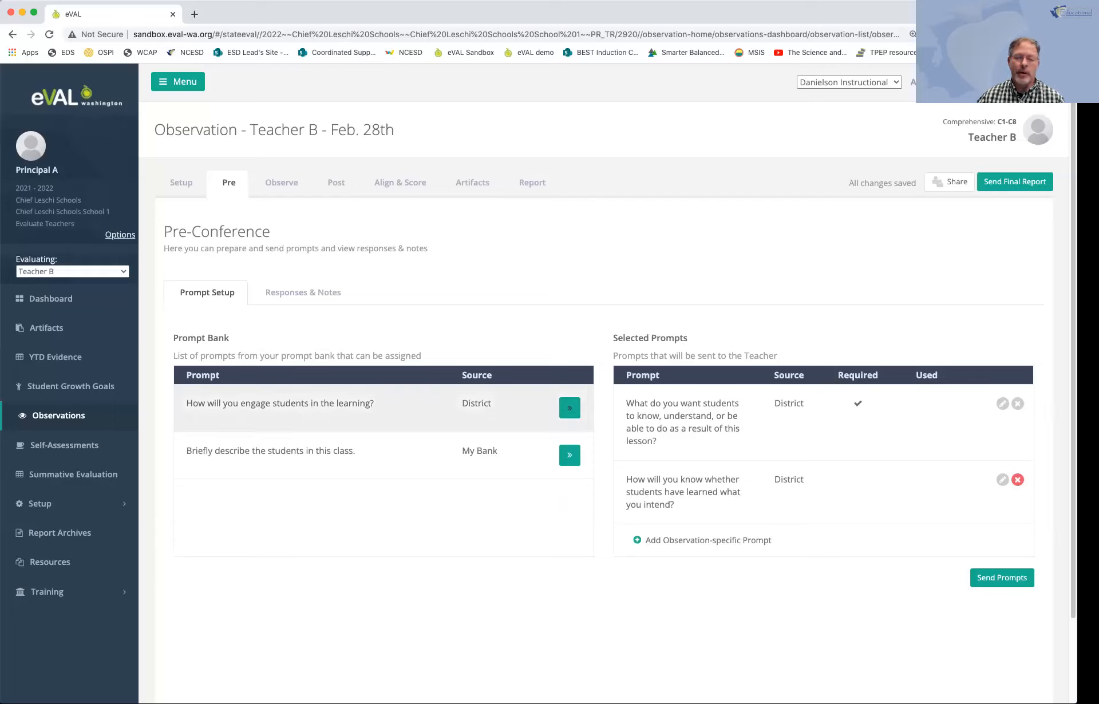
pyautogui.click(570, 409)
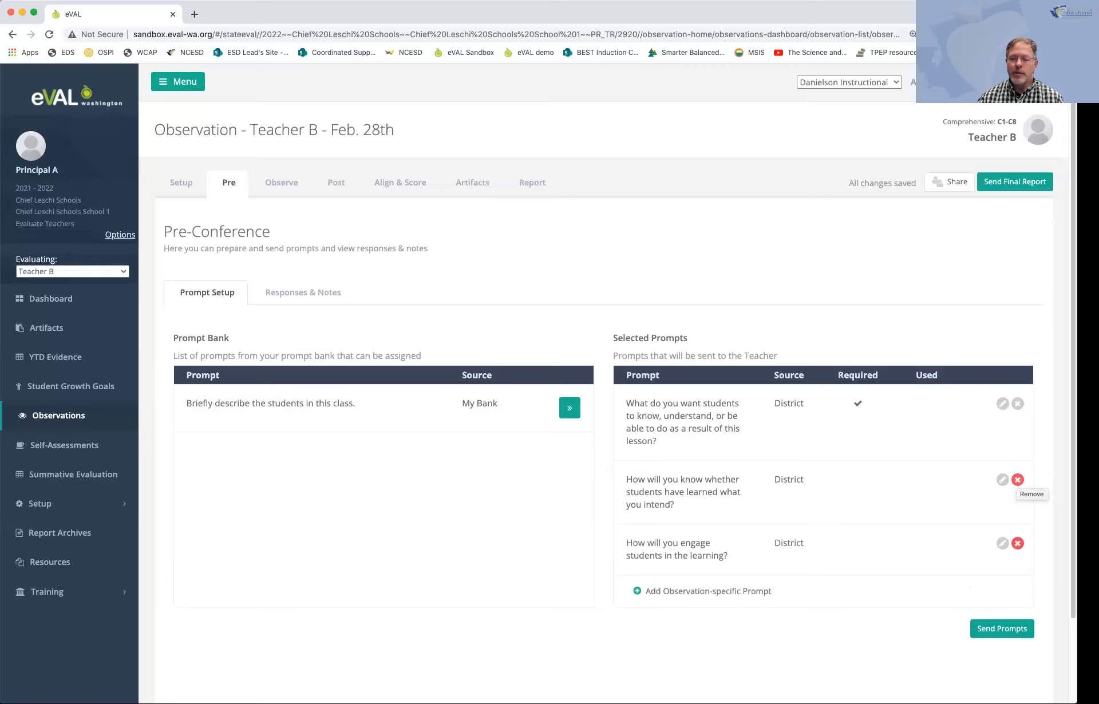
pyautogui.click(1017, 543)
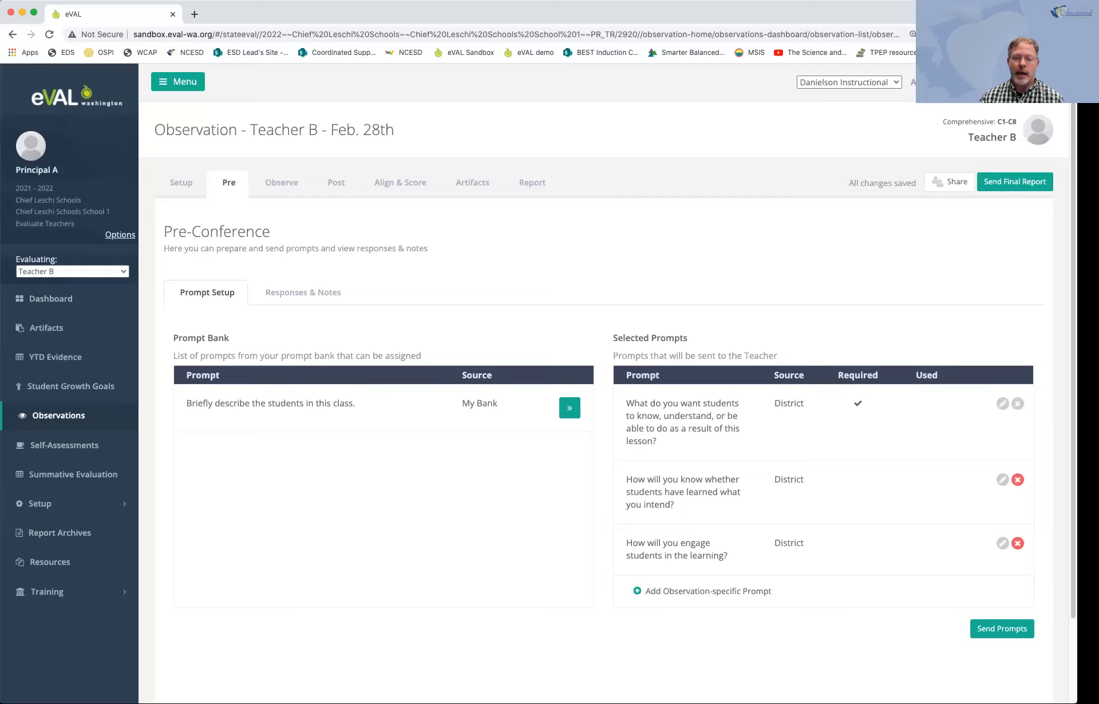
# Step: Add the observation-specific prompt "How will you monitor student learning throughout the lesson?" with Add to Bank, then send the prompts to the teacher
pyautogui.click(709, 591)
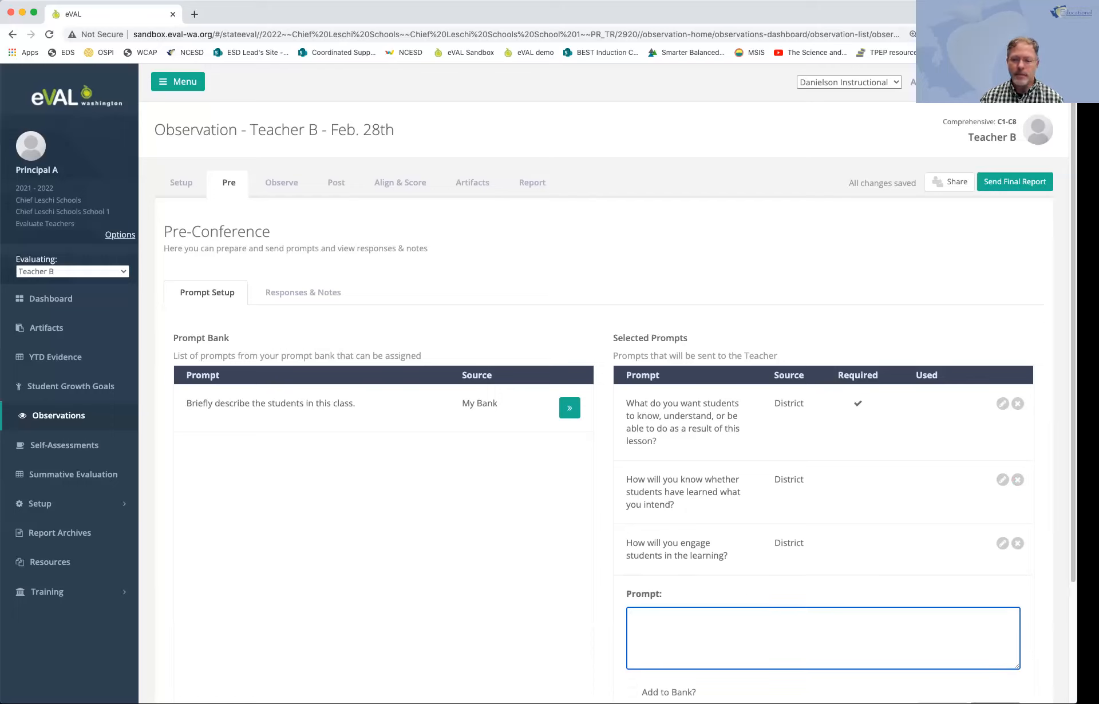
pyautogui.scroll(-3, 605, 384)
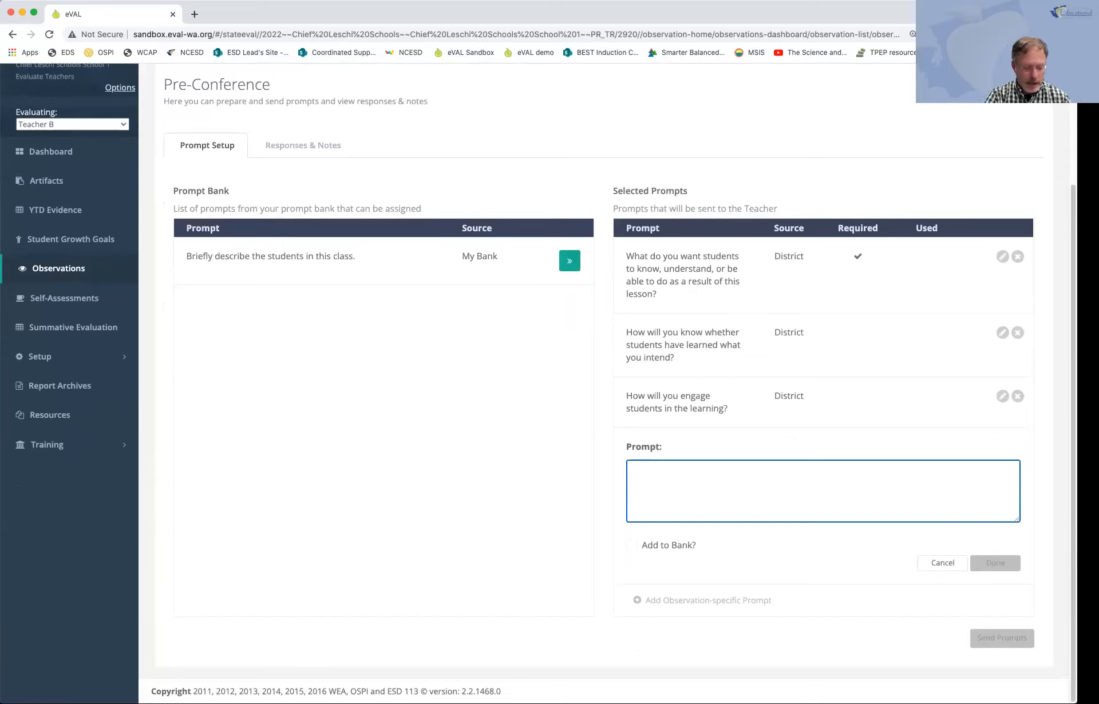
pyautogui.write('How will you monitor student ')
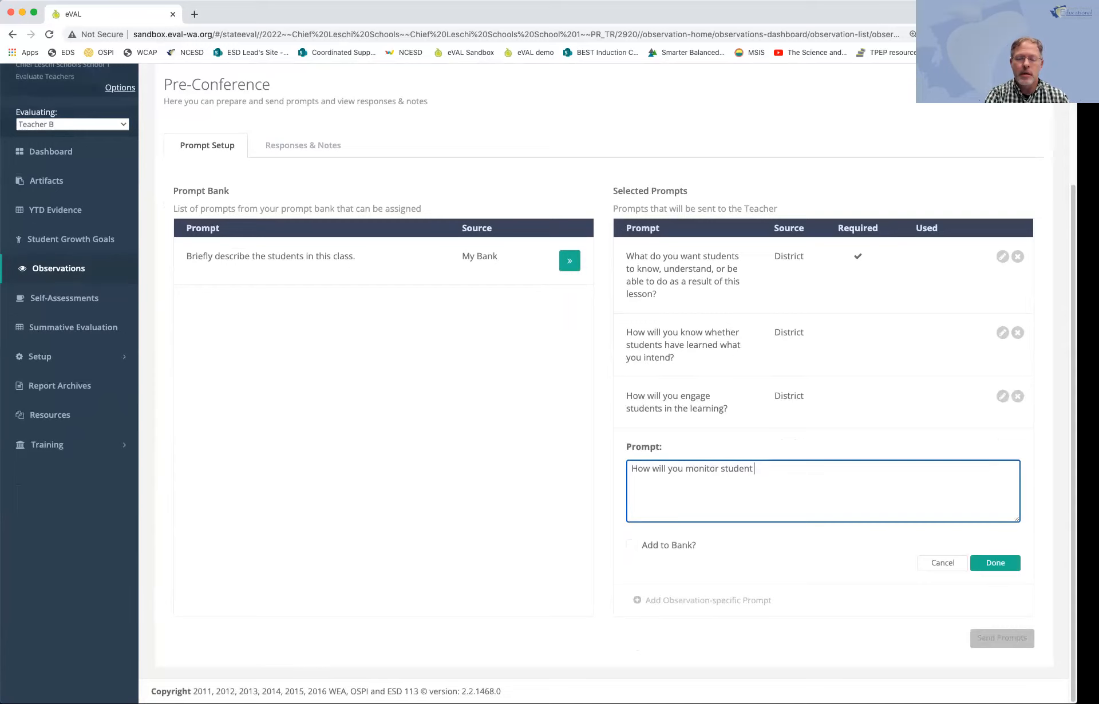
pyautogui.write('learning thrui')
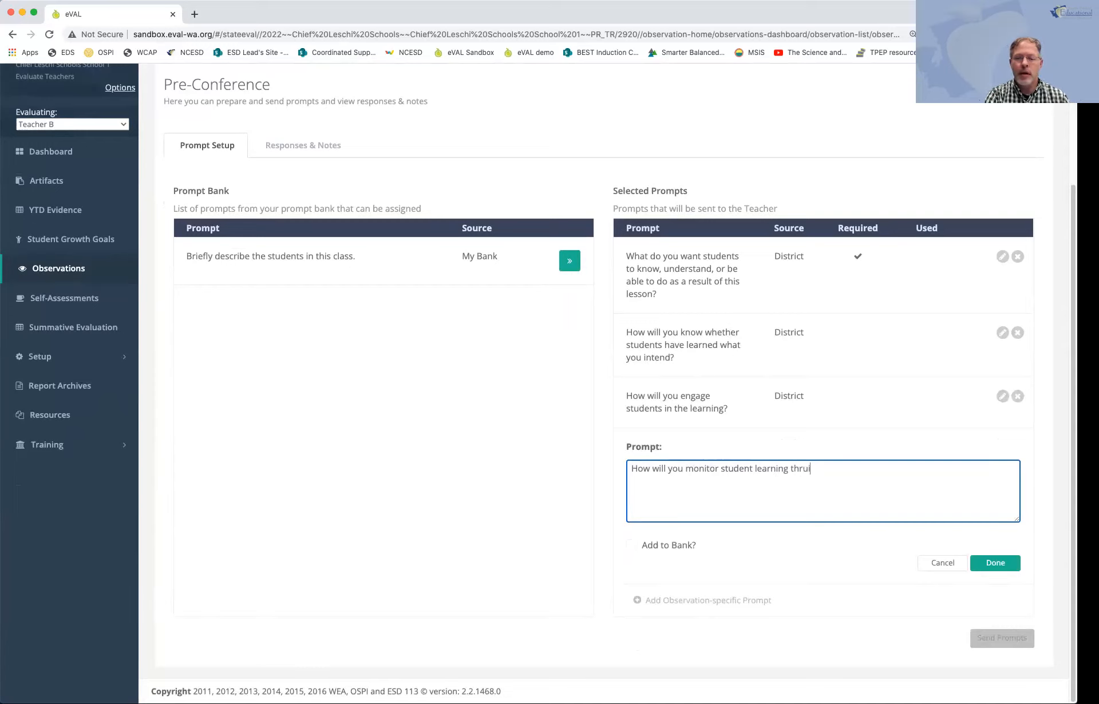
pyautogui.write('oughout th e')
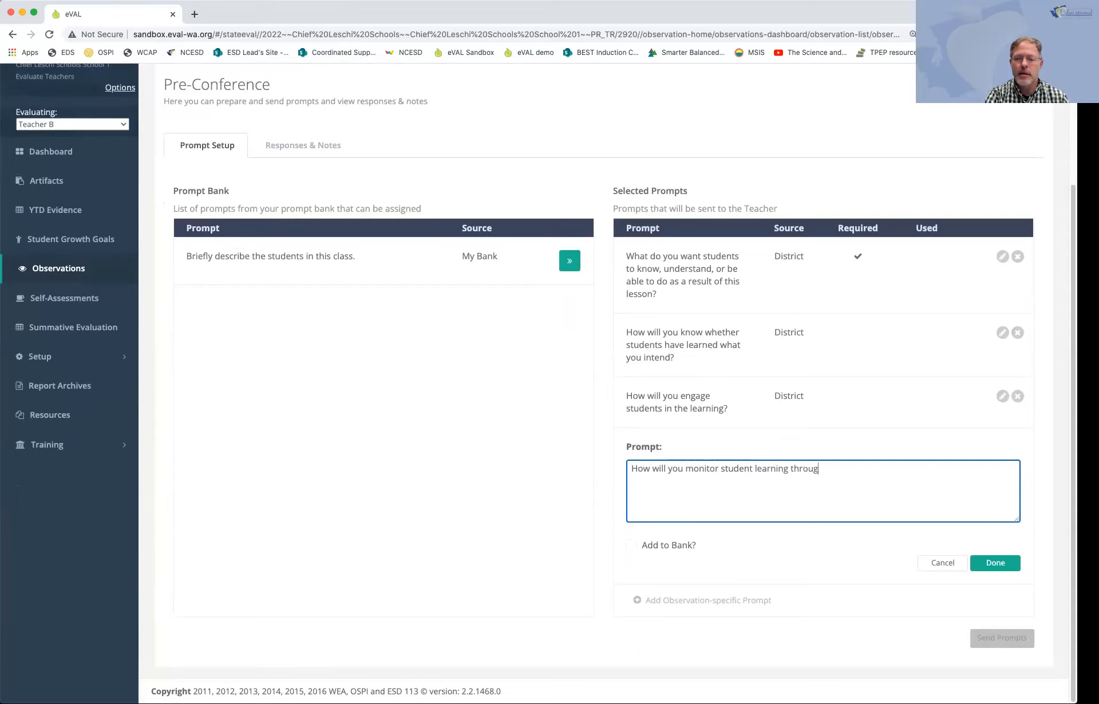
pyautogui.press('BackSpace')
pyautogui.press('BackSpace')
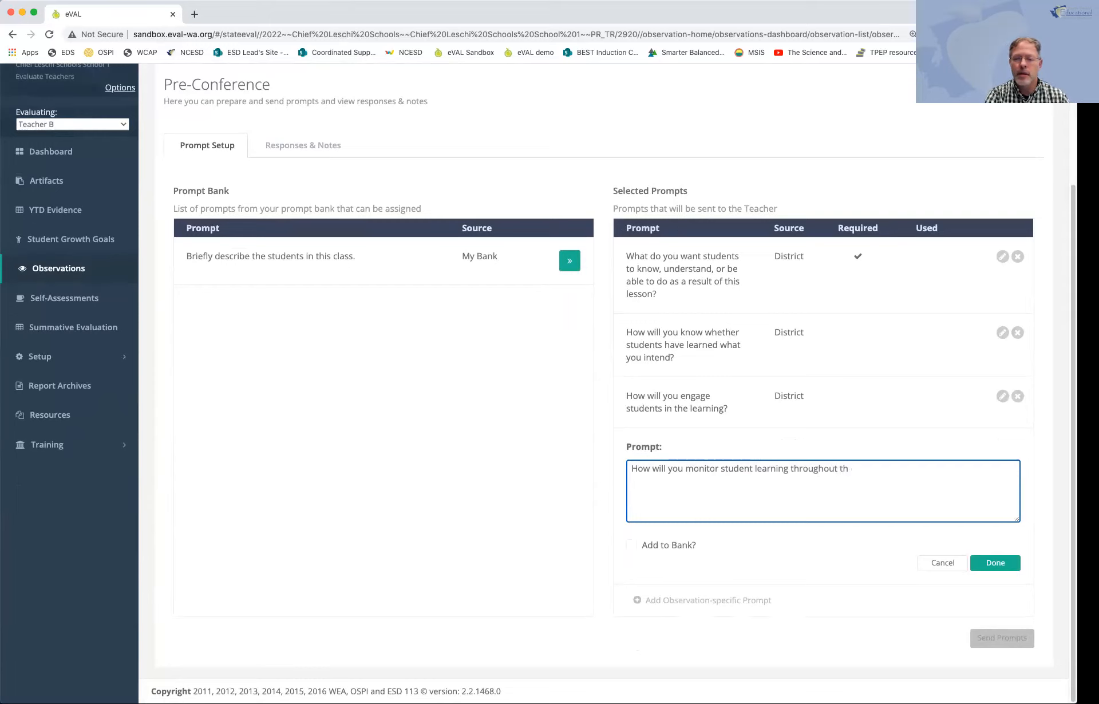
pyautogui.write('e lesson?')
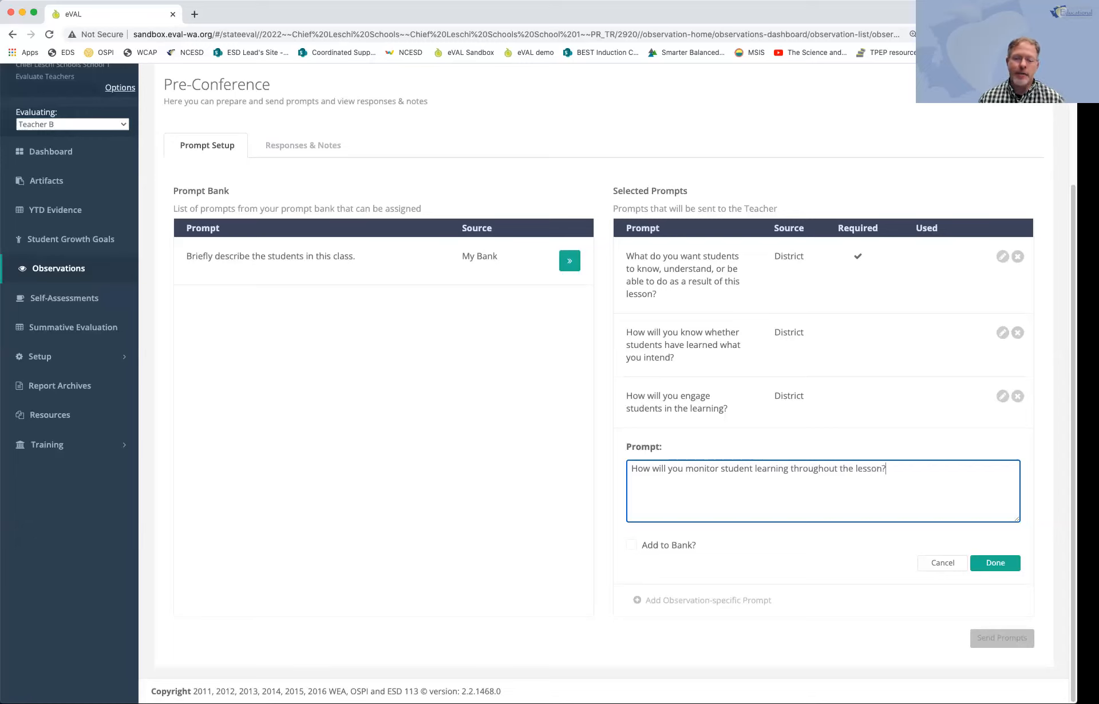
pyautogui.click(632, 545)
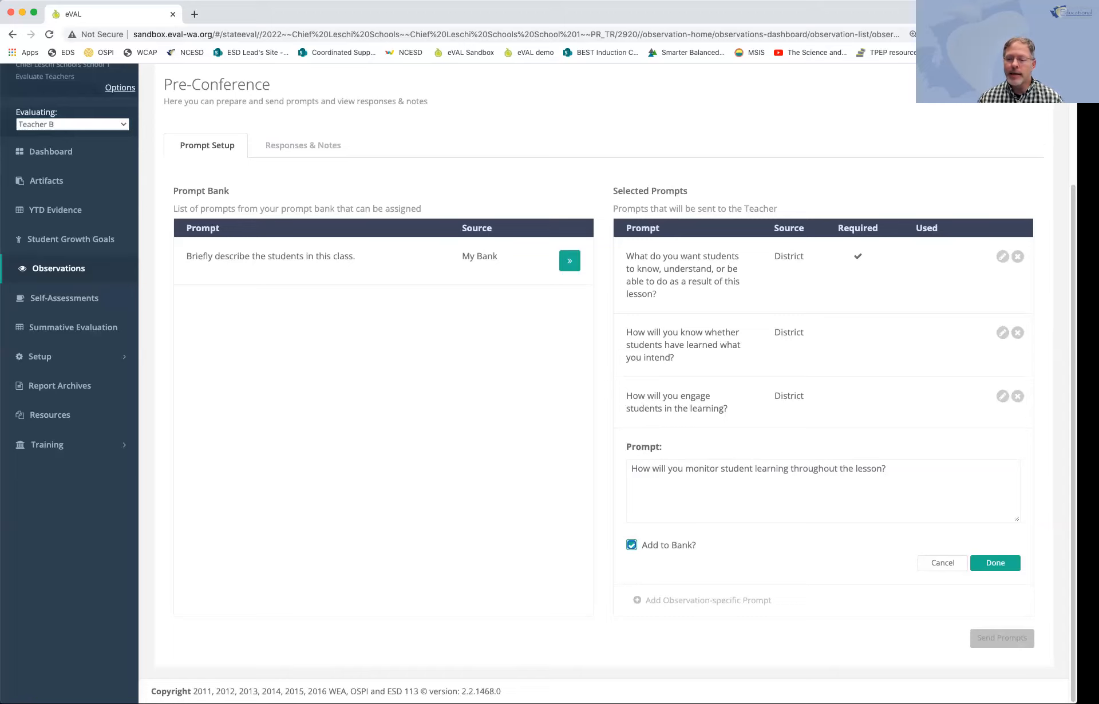
pyautogui.click(995, 563)
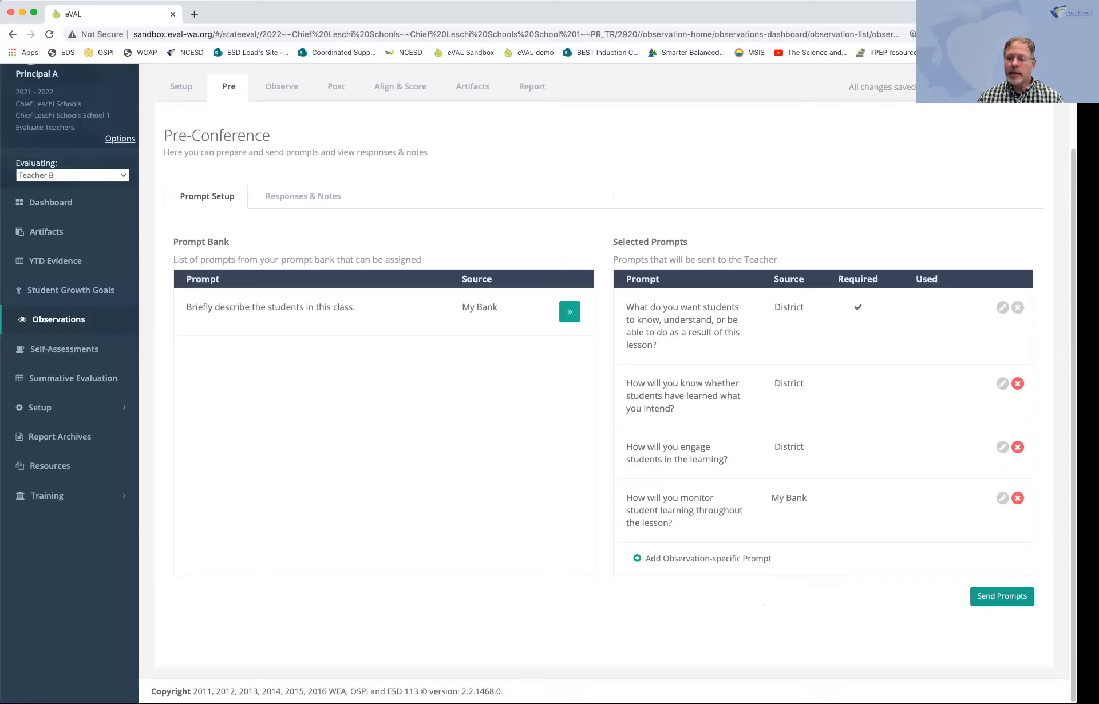
pyautogui.click(1002, 596)
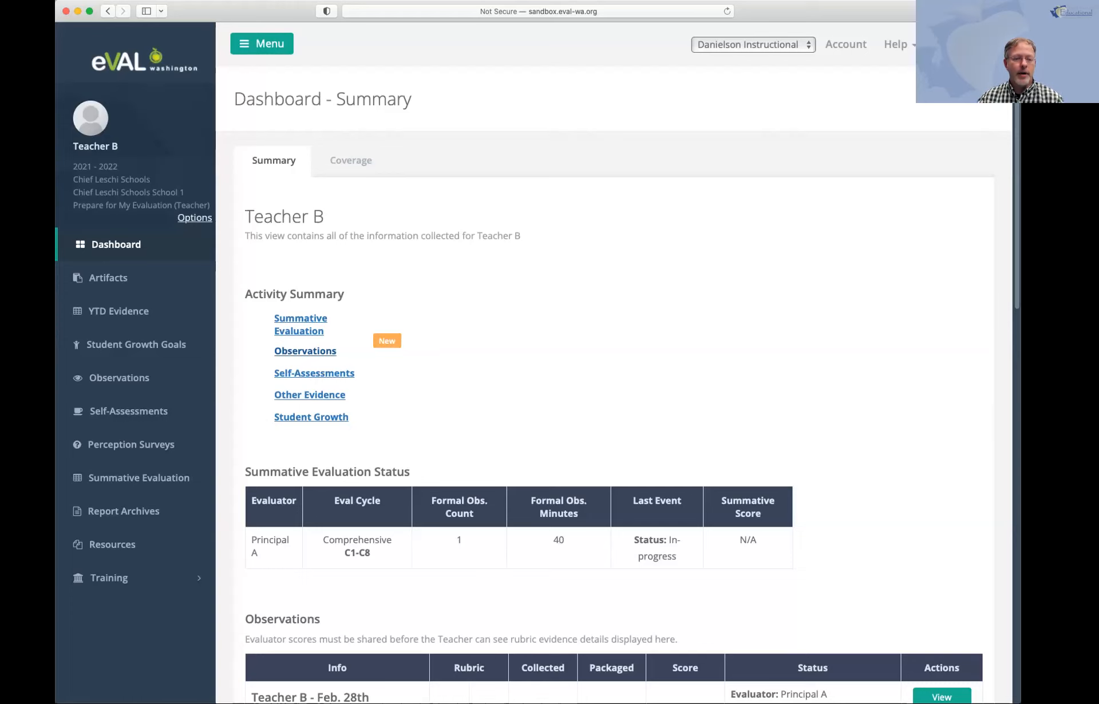
# Step: In the teacher's account, open the Feb. 28th observation and review its pre-conference prompts
pyautogui.click(305, 351)
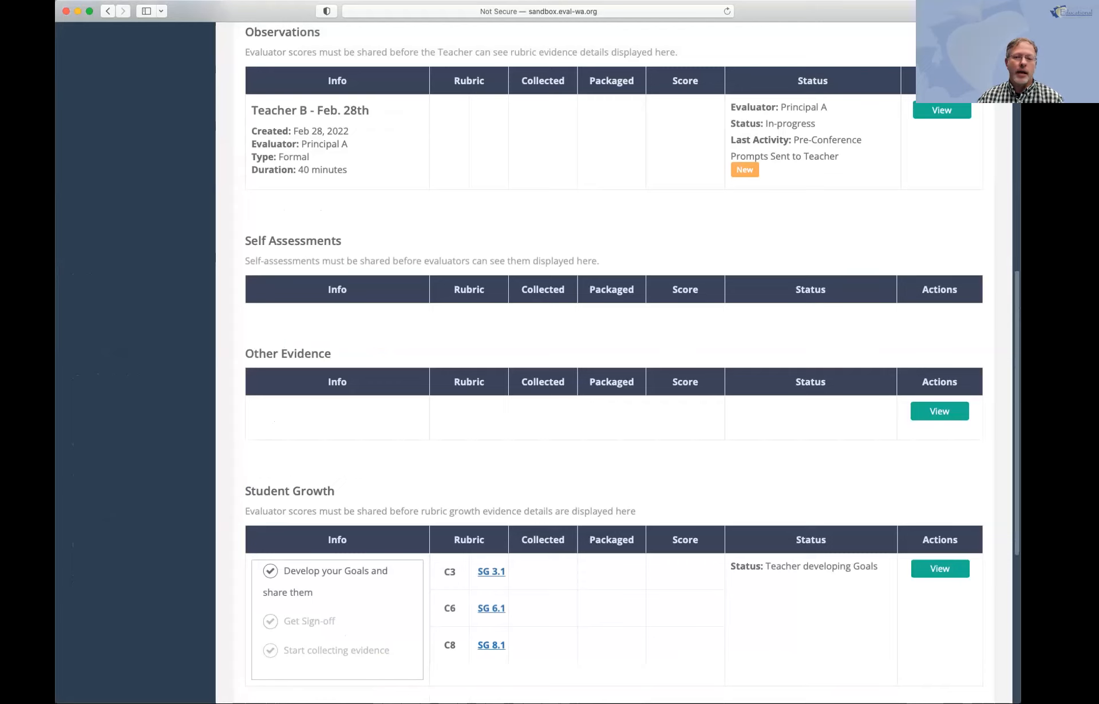
pyautogui.scroll(10, 613, 365)
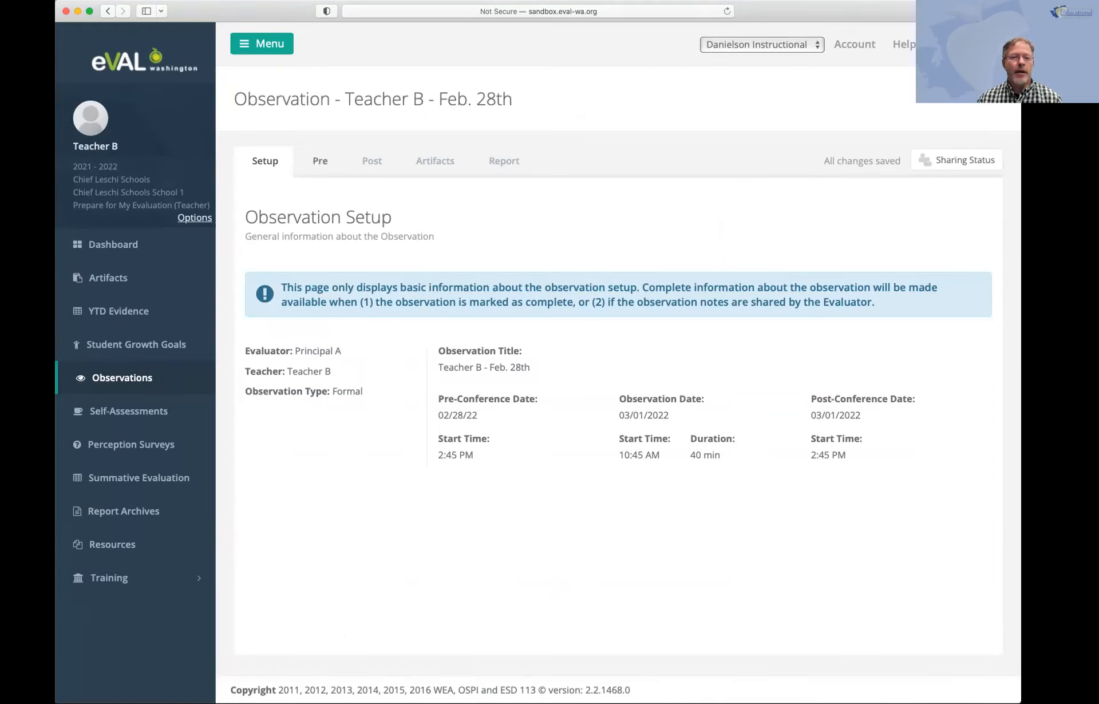
pyautogui.click(320, 161)
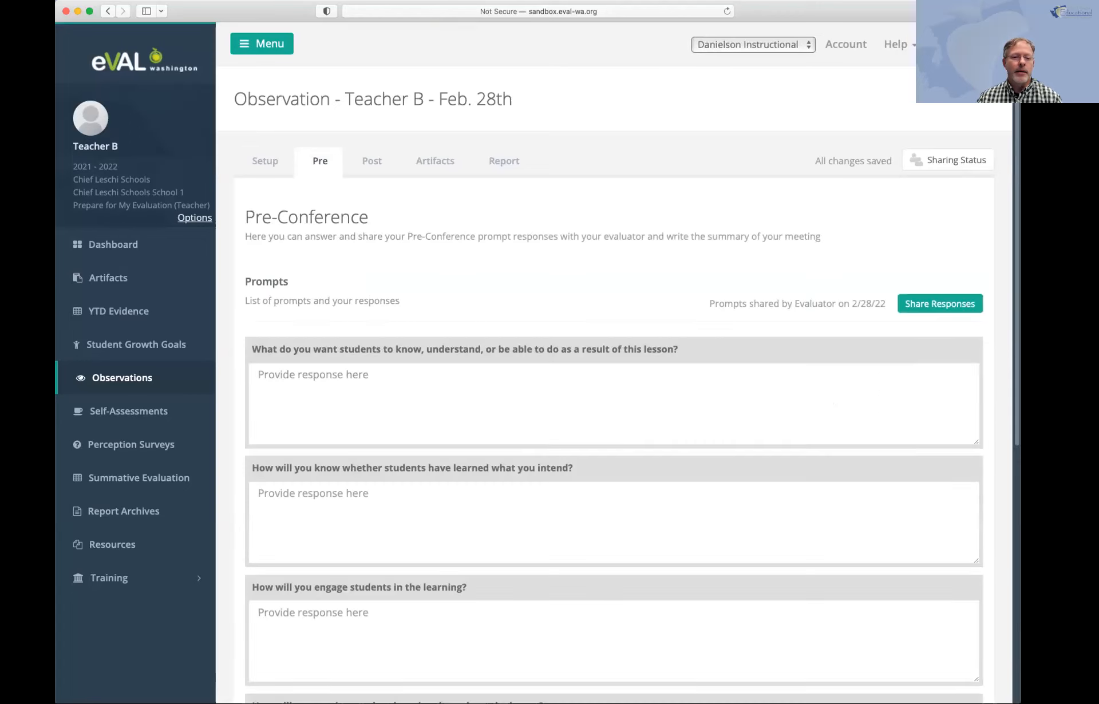
pyautogui.scroll(-4, 611, 401)
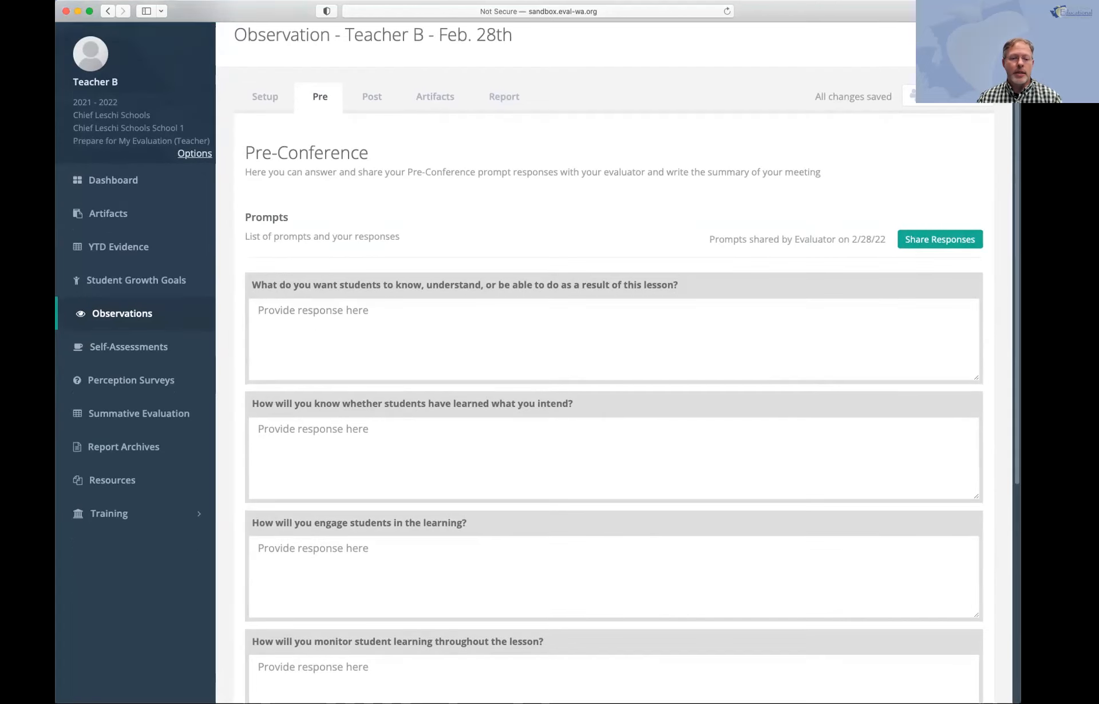